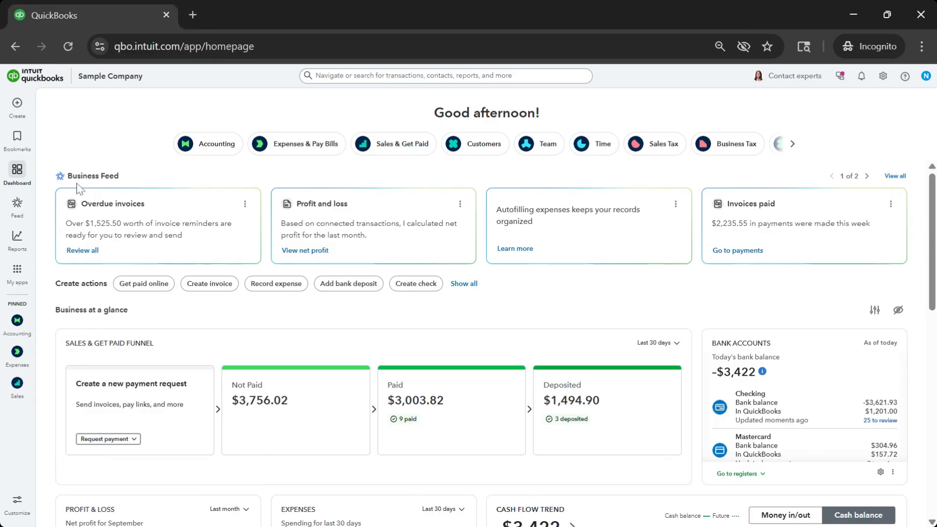
Create and save a new customer with the company name ABC Printing Corp.
{"action": "mouse_move", "coordinate": [17, 277]}
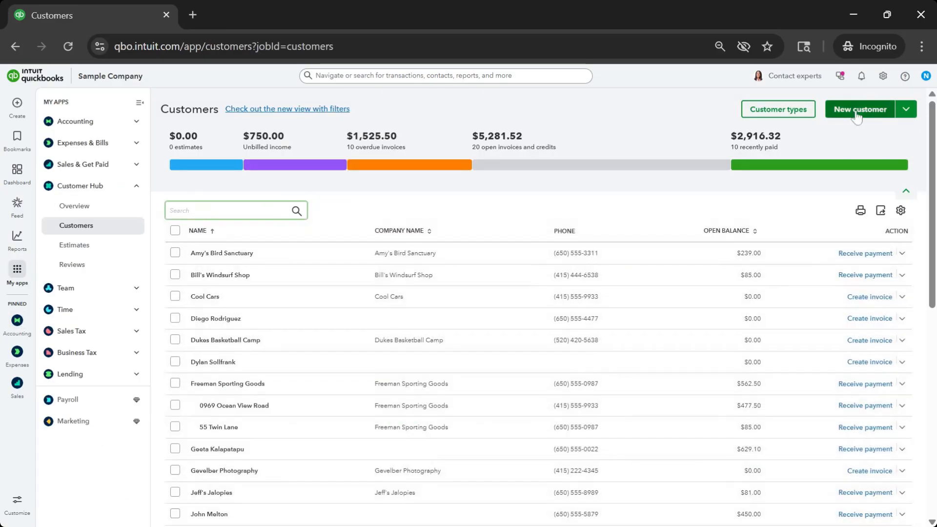
{"action": "left_click", "coordinate": [859, 115]}
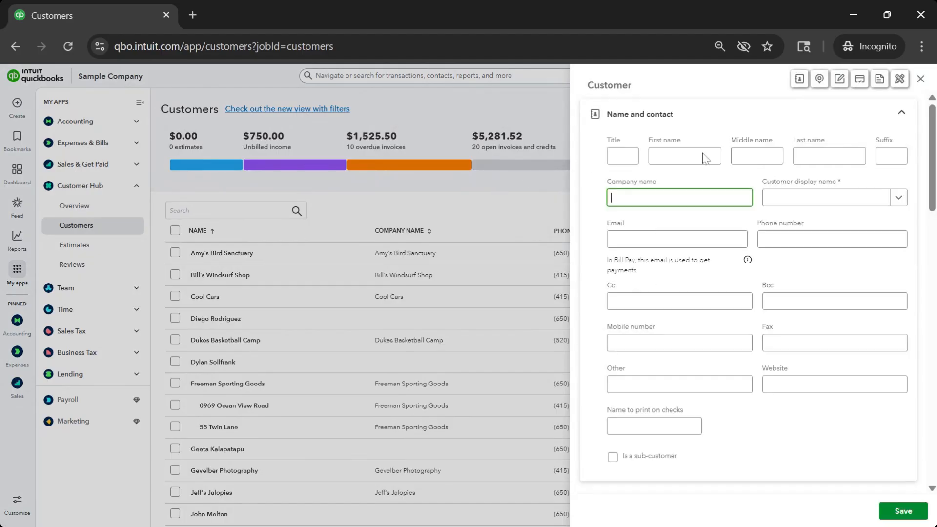
{"action": "type", "text": "ABC Printing Corp"}
{"action": "left_click", "coordinate": [901, 516]}
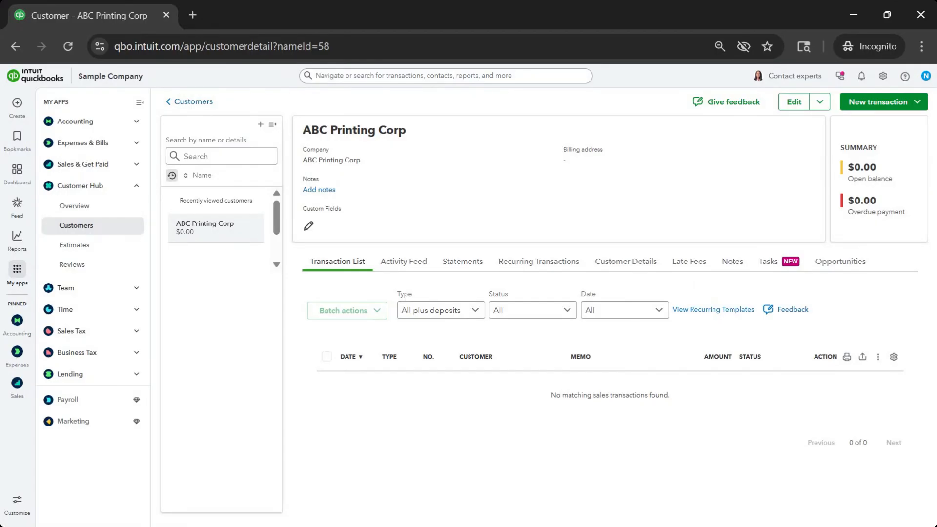
Start a new vendor record with the company name ABC Printing Corp (V).
{"action": "left_click", "coordinate": [119, 142]}
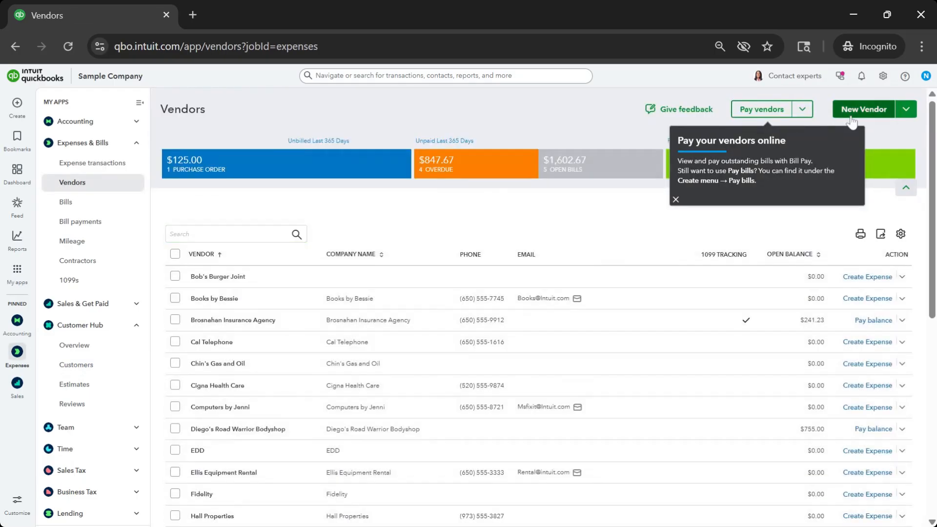
{"action": "left_click", "coordinate": [851, 117]}
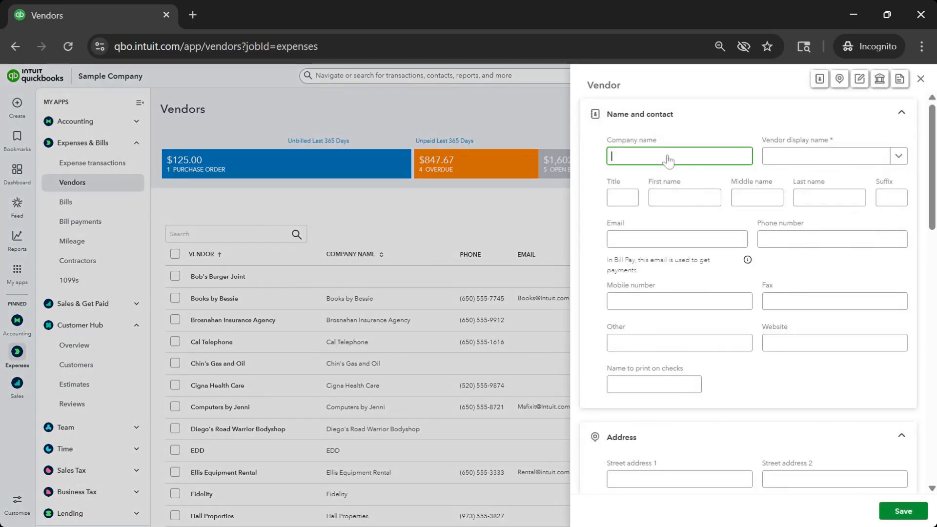
{"action": "type", "text": "ABC Printing Corp"}
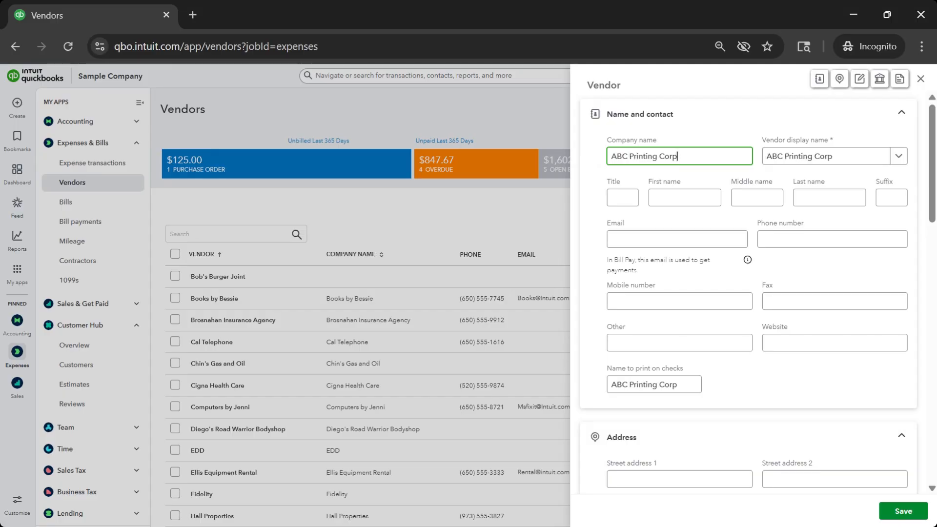
{"action": "type", "text": " (V)"}
{"action": "key", "text": "Tab"}
Set the vendor's name to print on checks to ABC Printing Corp, without the (V), and save the vendor.
{"action": "left_click", "coordinate": [689, 385]}
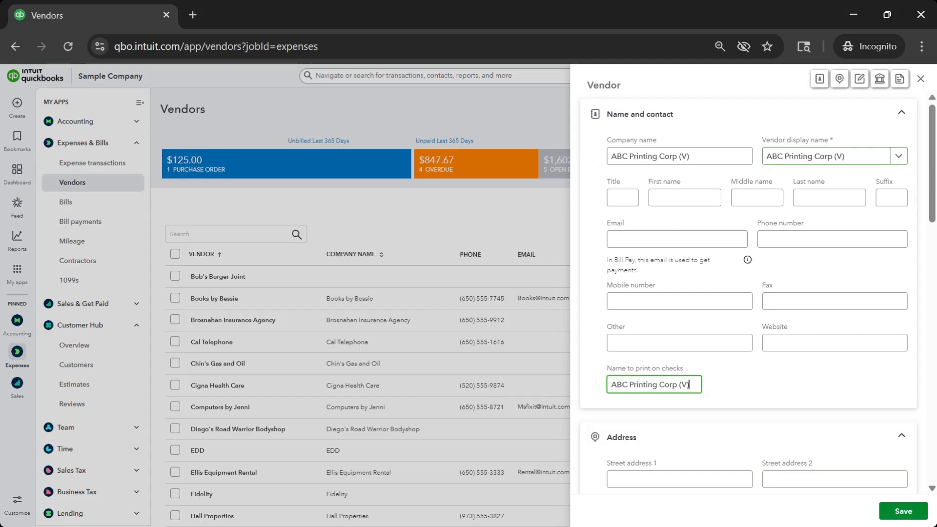
{"action": "key", "text": "BackSpace"}
{"action": "key", "text": "BackSpace"}
{"action": "key", "text": "BackSpace"}
{"action": "key", "text": "BackSpace"}
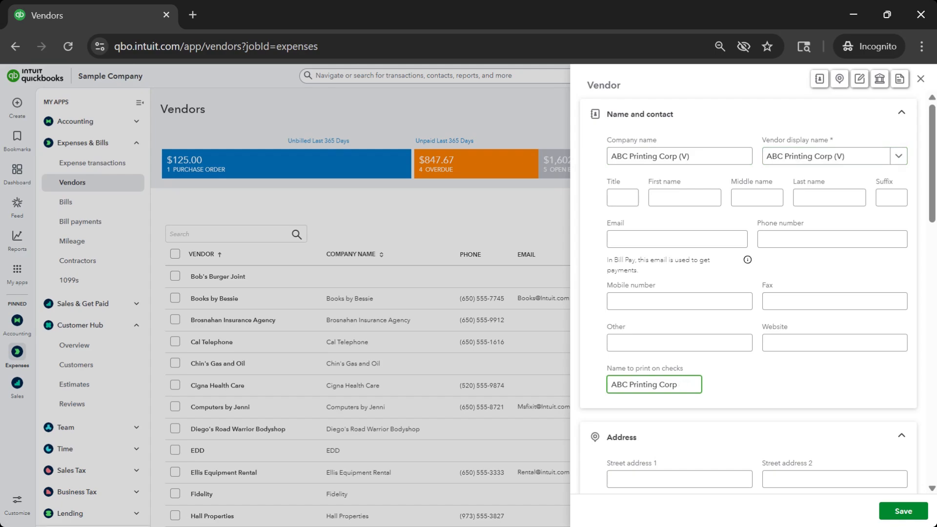
{"action": "key", "text": "Tab"}
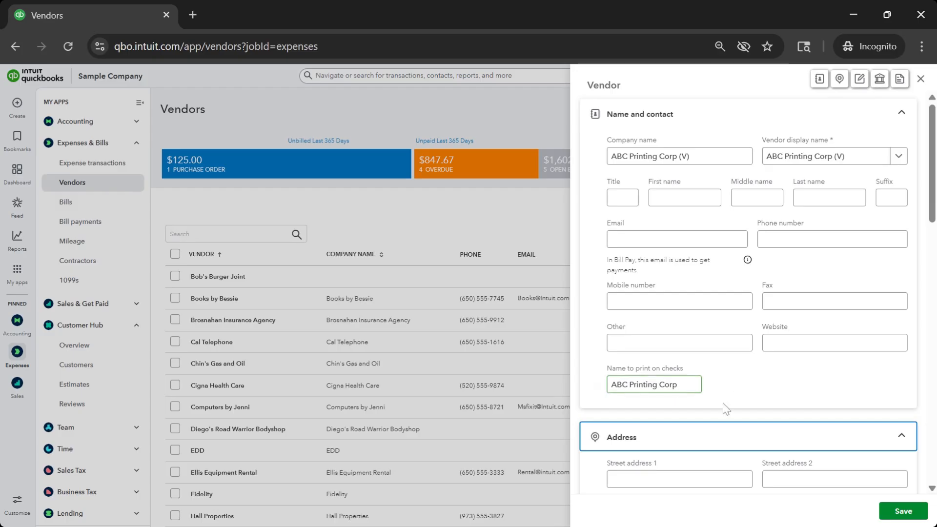
{"action": "left_click", "coordinate": [693, 390]}
{"action": "left_click", "coordinate": [905, 511]}
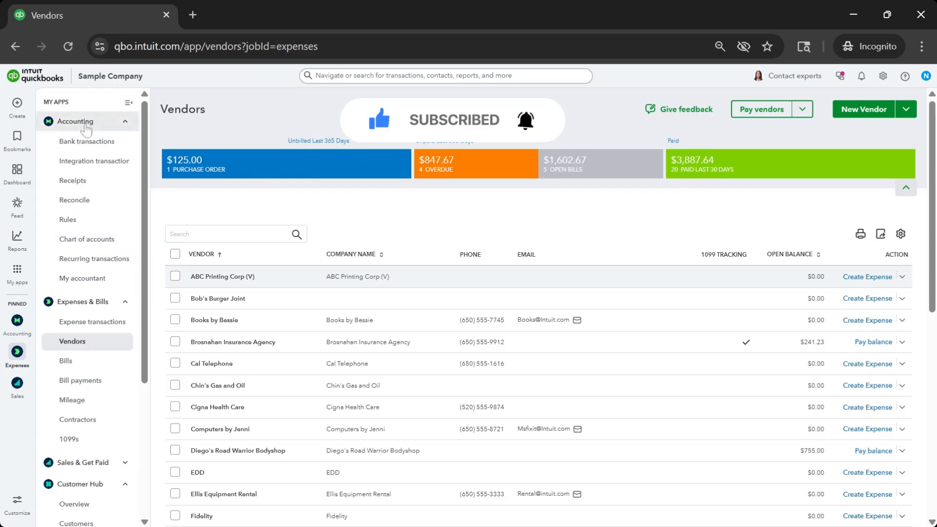
Start a new account in the chart of accounts named Barter/Clearing Account.
{"action": "left_click", "coordinate": [86, 123]}
{"action": "left_click", "coordinate": [86, 123]}
{"action": "left_click", "coordinate": [86, 240]}
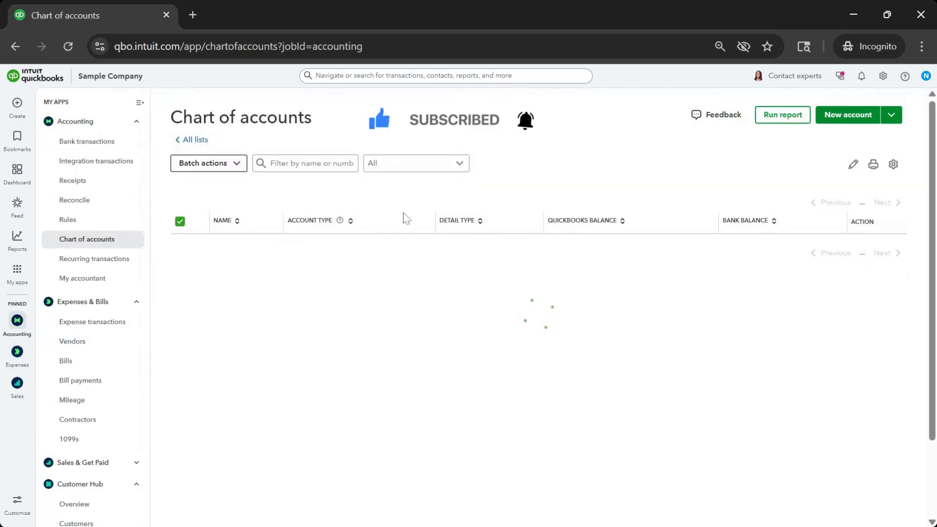
{"action": "left_click", "coordinate": [836, 120]}
{"action": "type", "text": "Bart"}
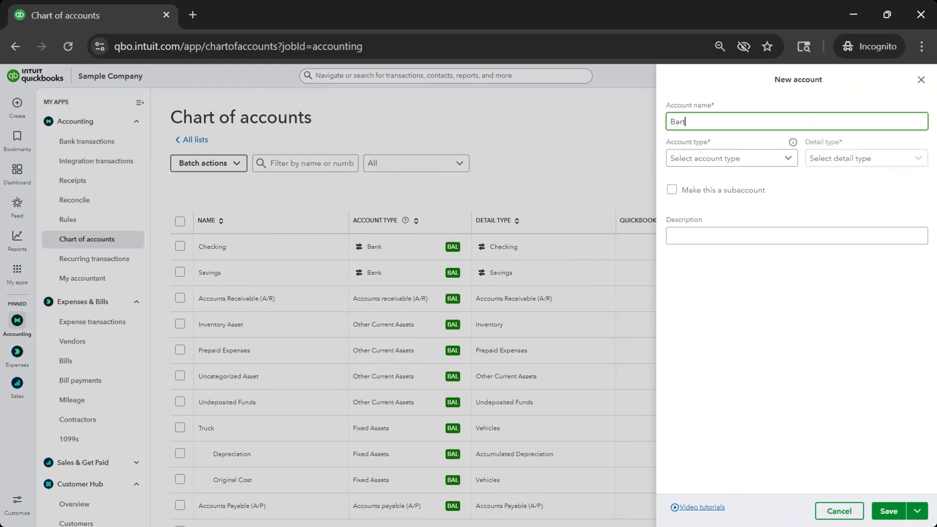
{"action": "type", "text": "er/Clearing Acc"}
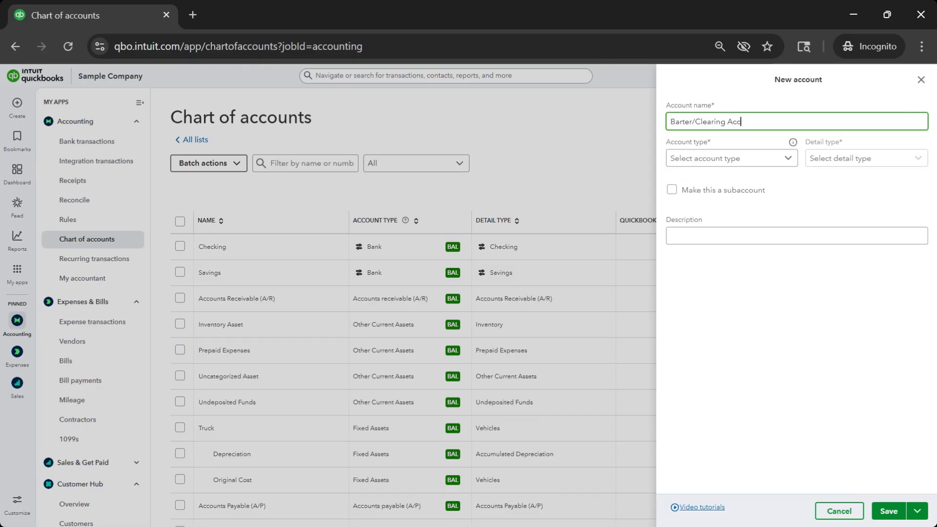
{"action": "type", "text": "ount"}
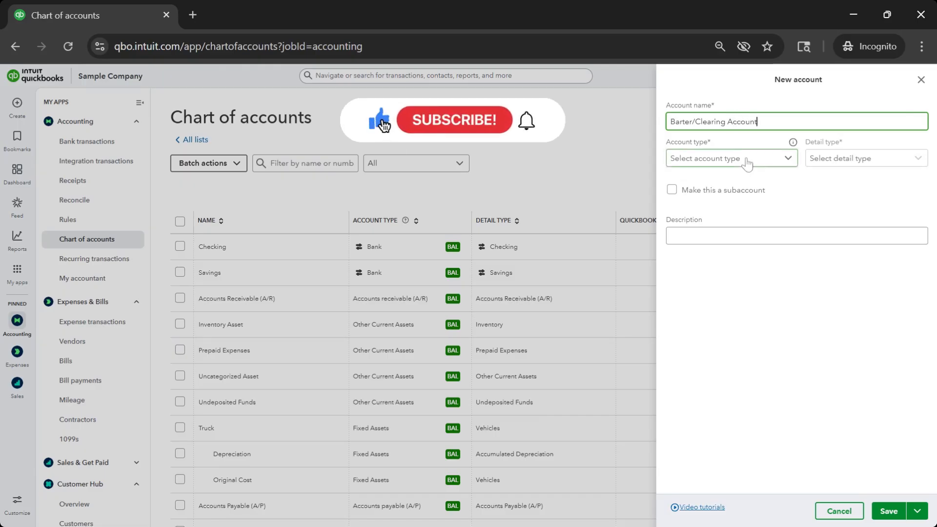
Set the new account's type to Bank with the detail type Cash on hand.
{"action": "left_click", "coordinate": [747, 161]}
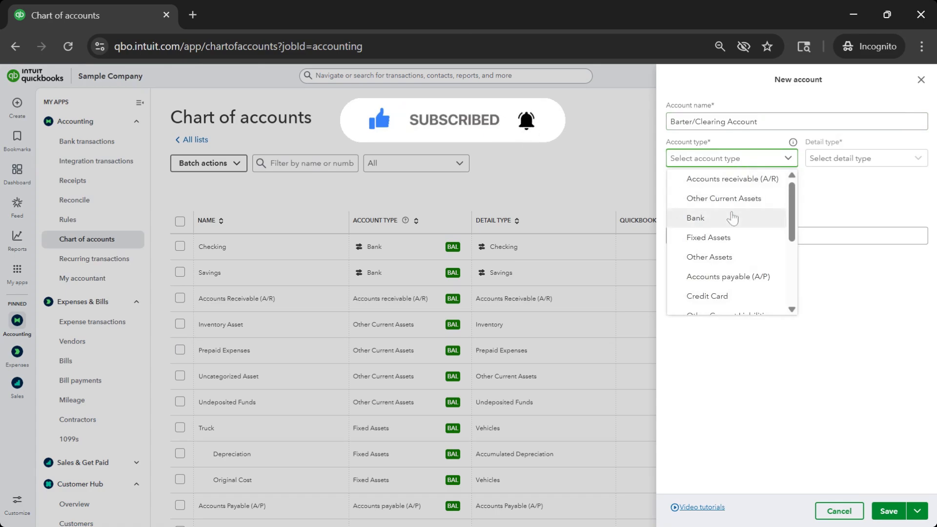
{"action": "scroll", "coordinate": [732, 236], "scroll_direction": "down", "scroll_amount": 3}
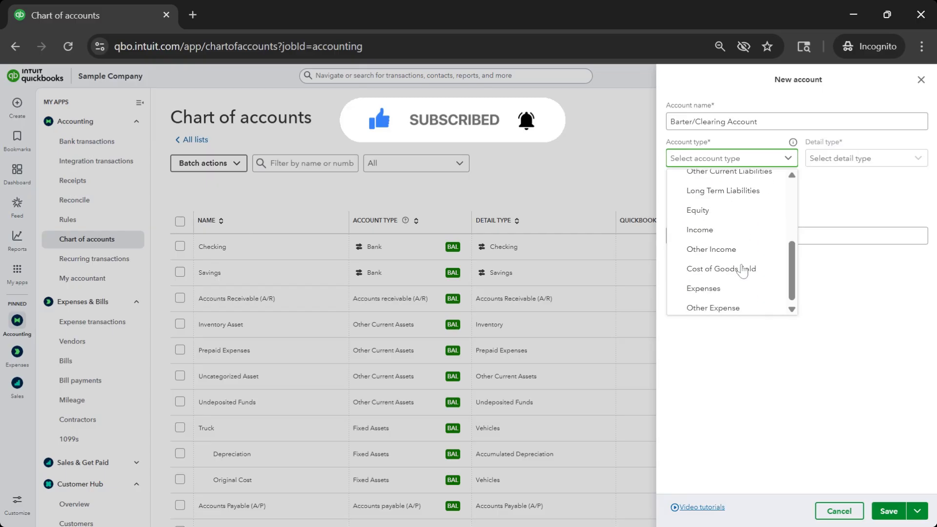
{"action": "scroll", "coordinate": [752, 217], "scroll_direction": "up", "scroll_amount": 3}
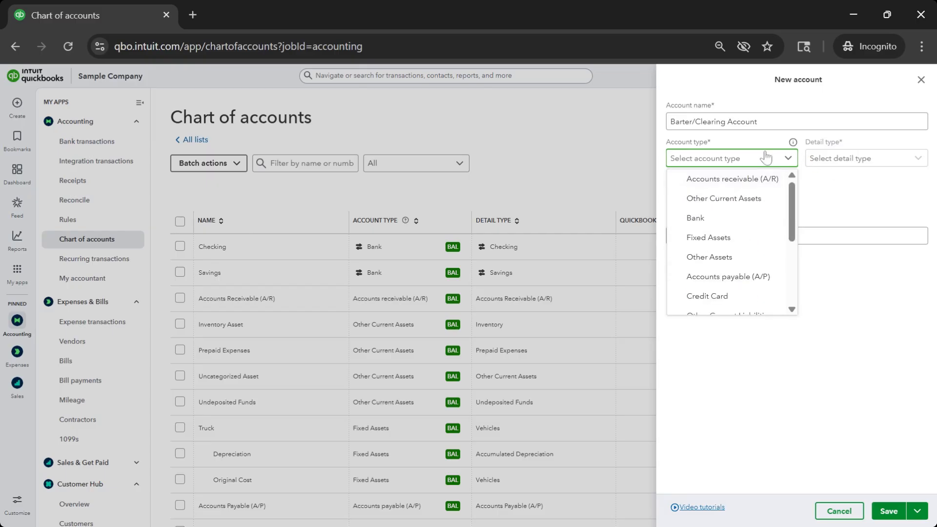
{"action": "left_click", "coordinate": [760, 219]}
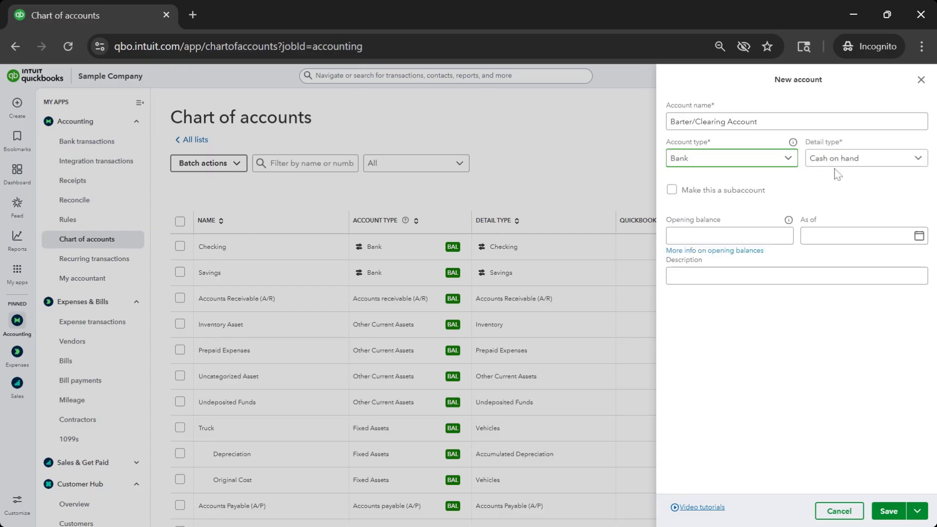
{"action": "left_click", "coordinate": [871, 169]}
{"action": "left_click", "coordinate": [872, 169]}
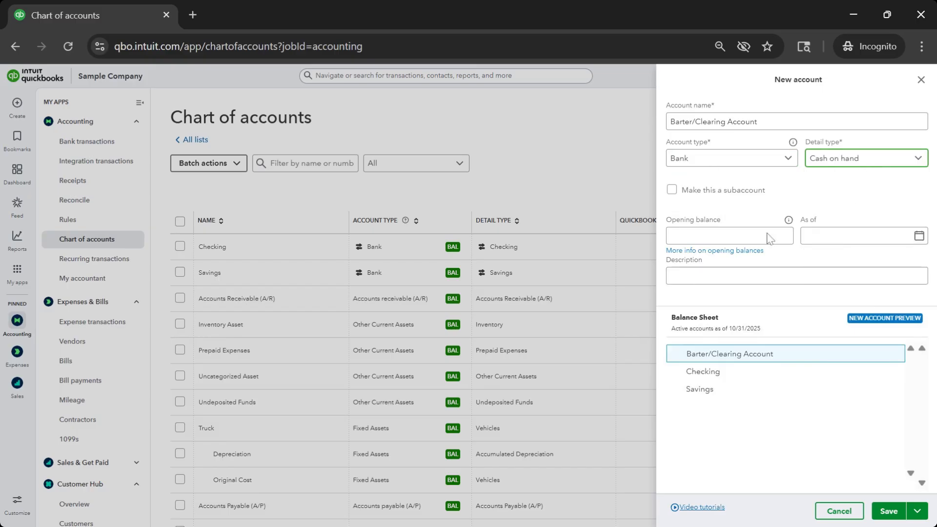
Describe the clearing account as "For Barter Txns only" and save it.
{"action": "left_click", "coordinate": [788, 276]}
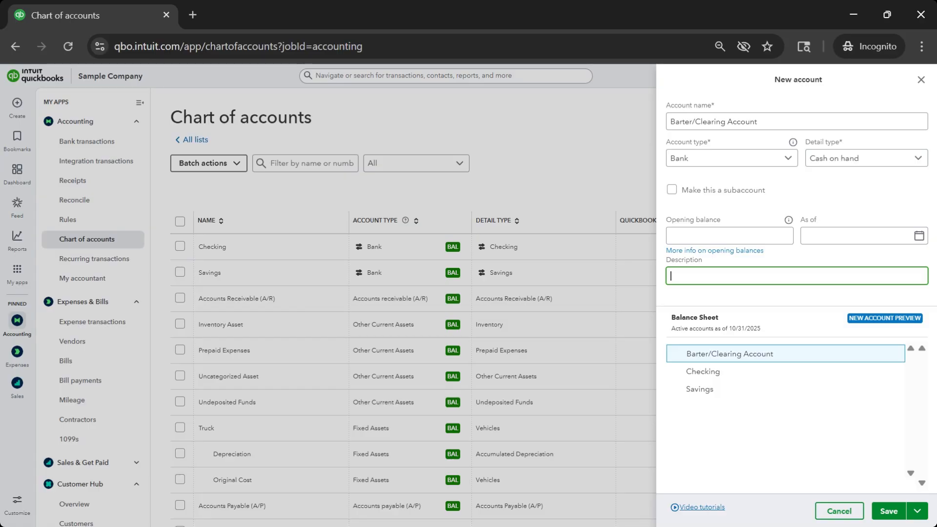
{"action": "type", "text": "For Barter Txns only"}
{"action": "left_click", "coordinate": [888, 511]}
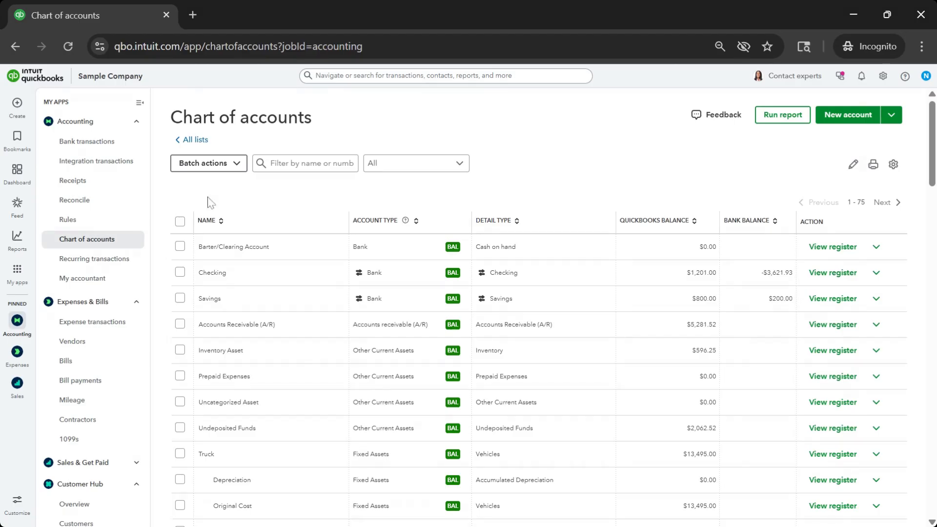
Start a new invoice for the customer ABC Printing Corp, dismissing the feature introduction and the Intuit Assist pane.
{"action": "scroll", "coordinate": [122, 332], "scroll_direction": "down", "scroll_amount": 3}
{"action": "left_click", "coordinate": [83, 365]}
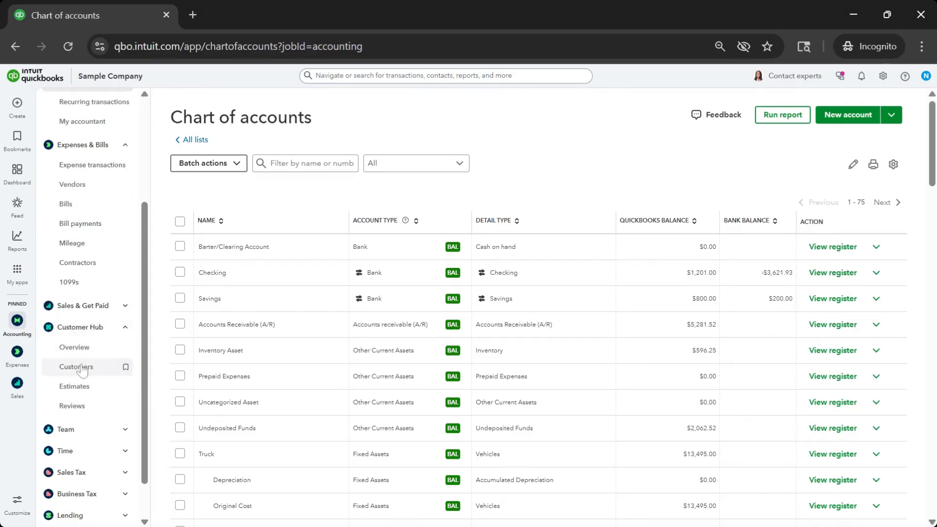
{"action": "left_click", "coordinate": [226, 253]}
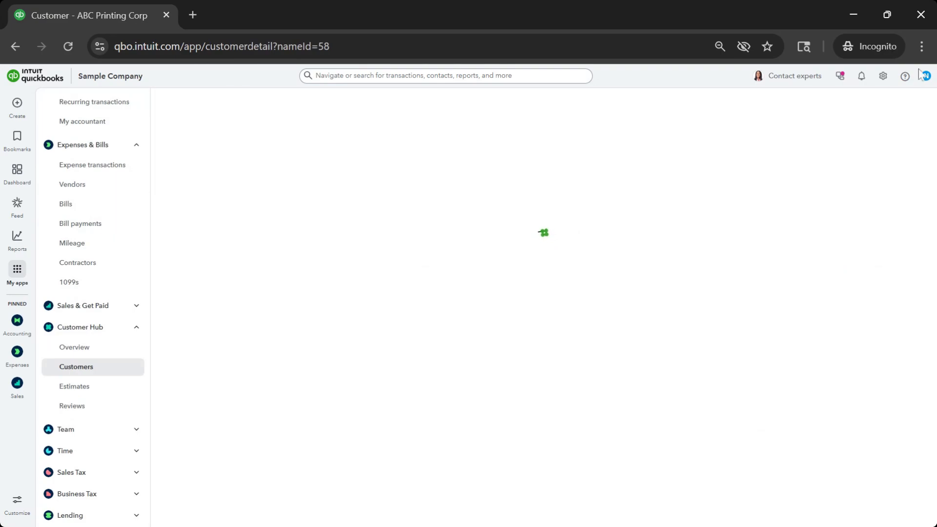
{"action": "left_click", "coordinate": [900, 104]}
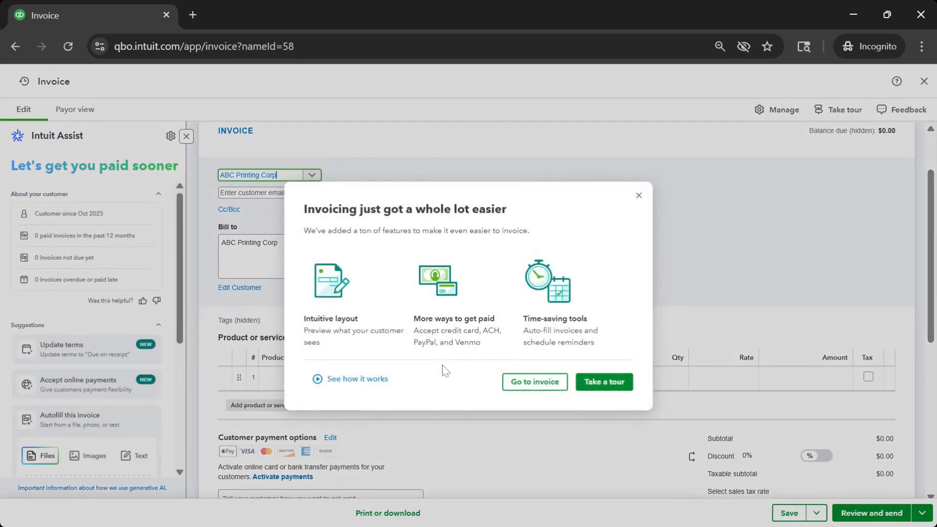
{"action": "left_click", "coordinate": [638, 196]}
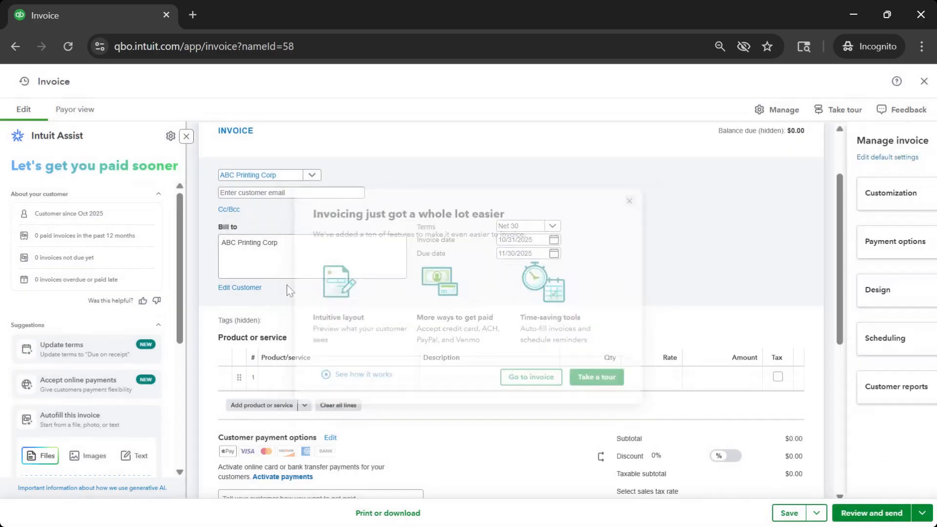
{"action": "left_click", "coordinate": [187, 137]}
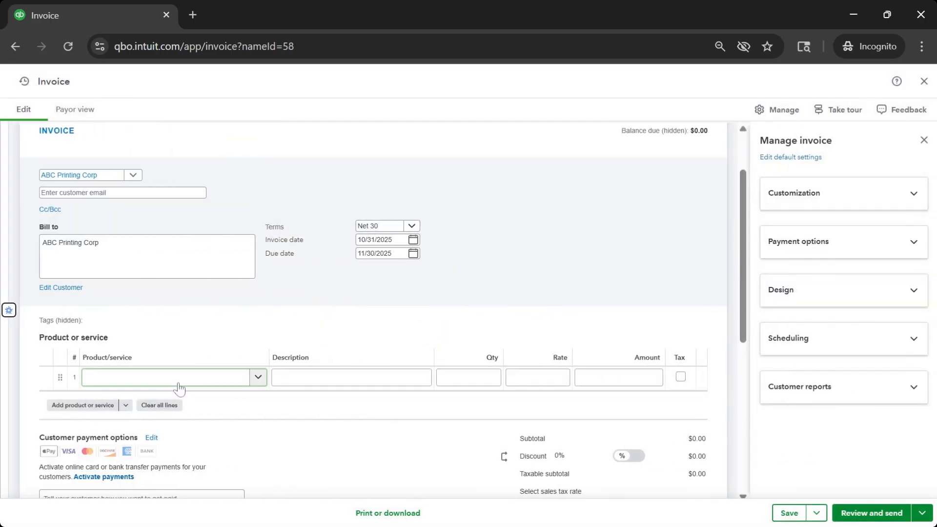
Add the Design:Design service to the invoice at a rate of 20,000 and save the invoice.
{"action": "left_click", "coordinate": [177, 383]}
{"action": "left_click", "coordinate": [533, 378]}
{"action": "type", "text": "20,"}
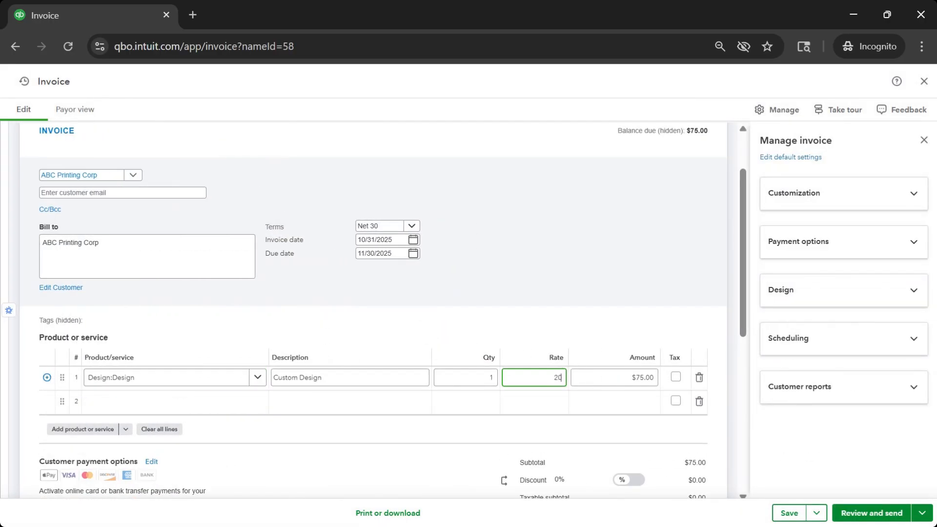
{"action": "type", "text": "000"}
{"action": "key", "text": "Tab"}
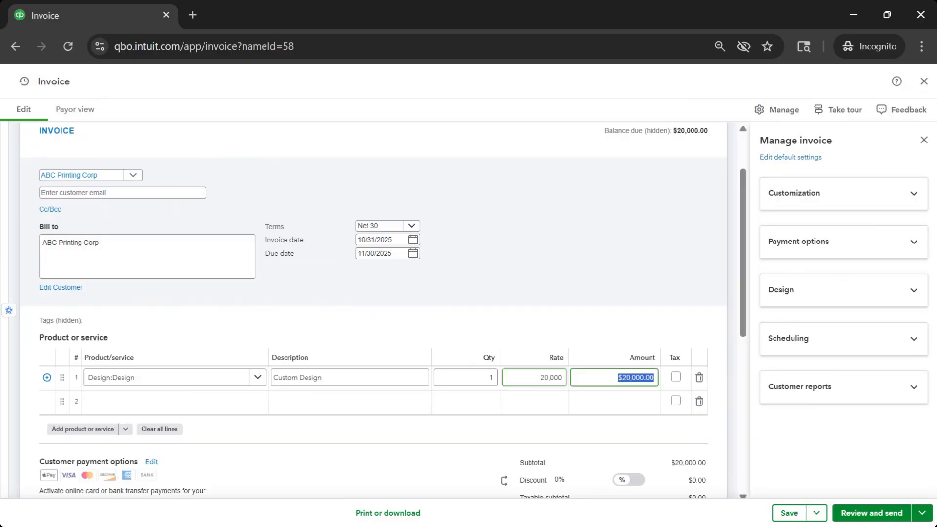
{"action": "scroll", "coordinate": [600, 399], "scroll_direction": "down", "scroll_amount": 4}
{"action": "scroll", "coordinate": [600, 399], "scroll_direction": "up", "scroll_amount": 5}
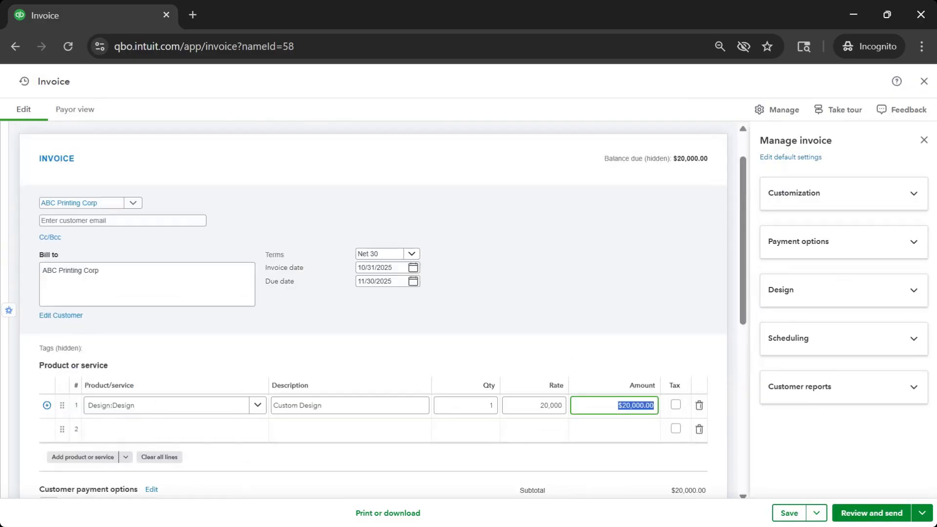
{"action": "left_click", "coordinate": [787, 511]}
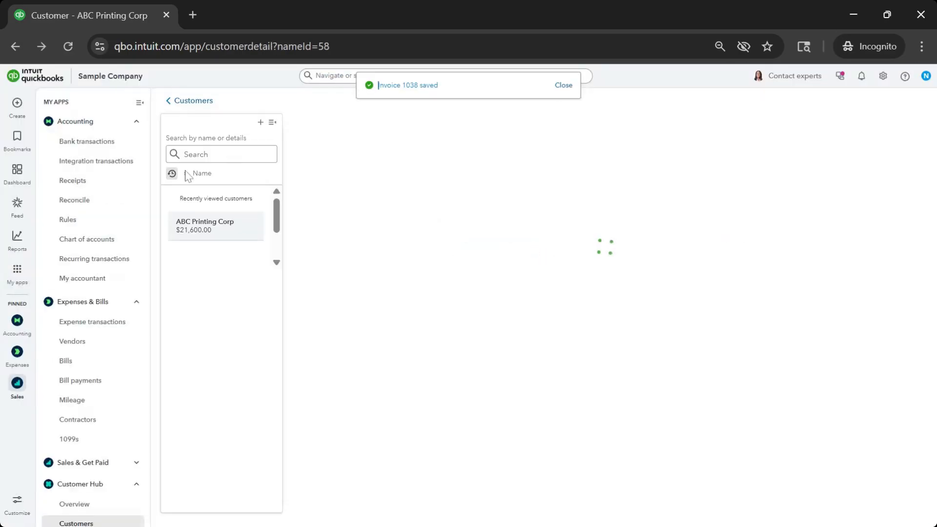
Start a new bill for the vendor ABC Printing Corp (V).
{"action": "left_click", "coordinate": [78, 341]}
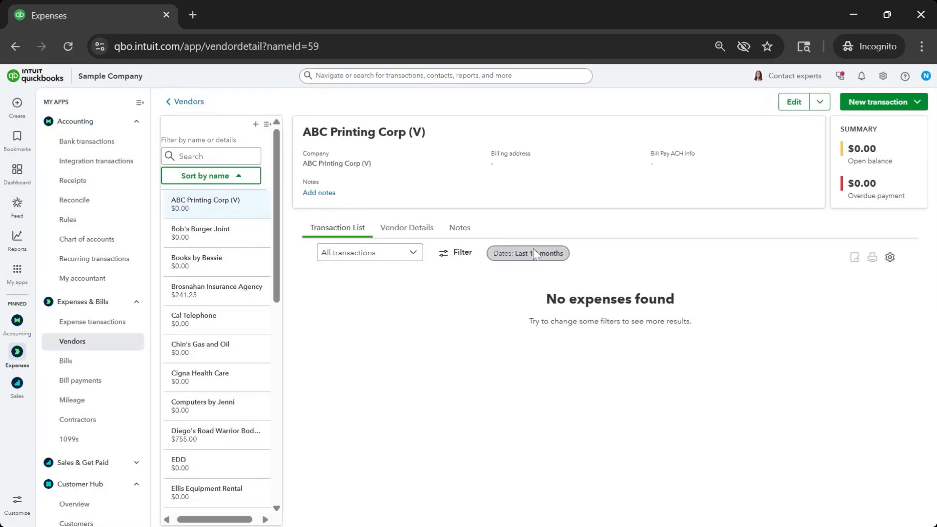
{"action": "left_click", "coordinate": [876, 103]}
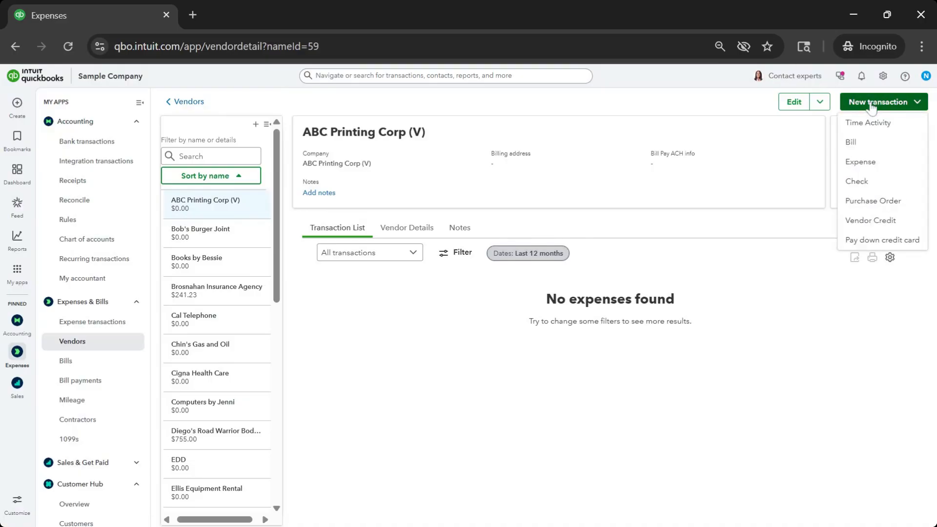
{"action": "left_click", "coordinate": [851, 142]}
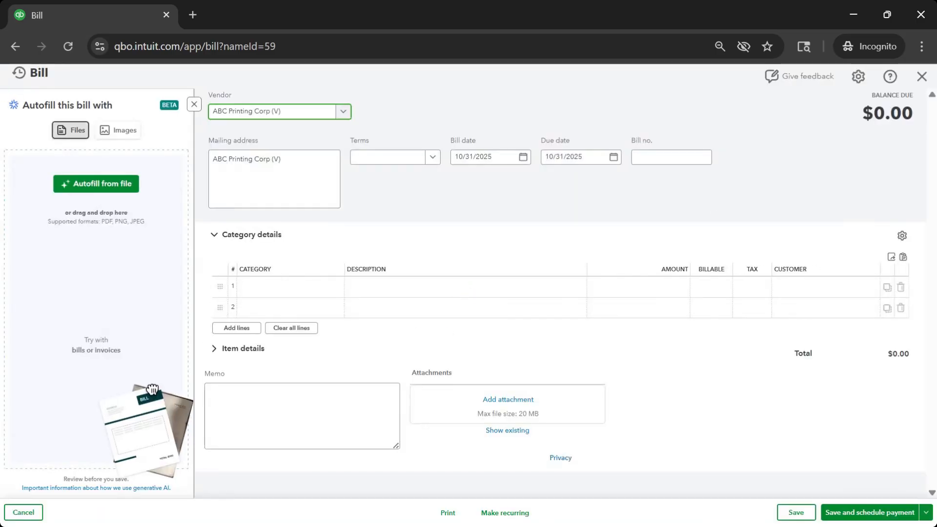
Number the bill 123, add a Stationery & Printing line for 15,000, and save and close the bill.
{"action": "left_click", "coordinate": [663, 157]}
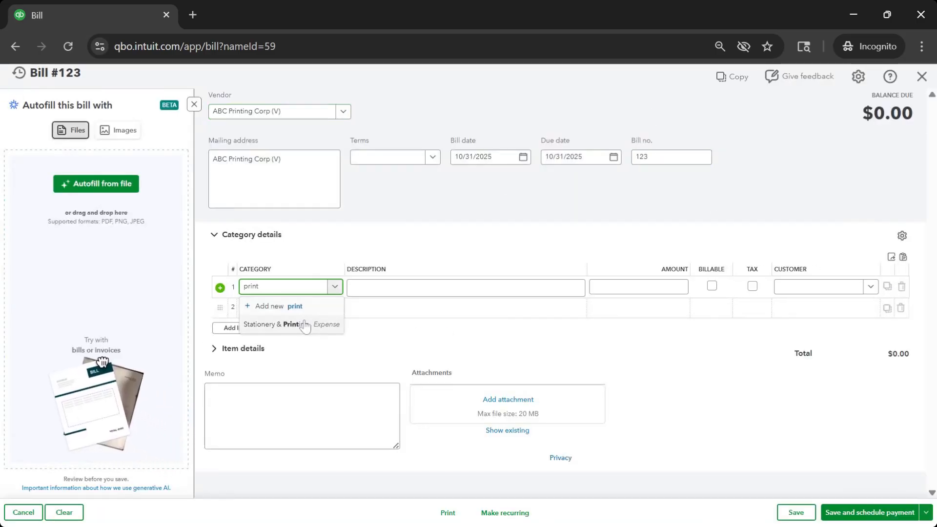
{"action": "left_click", "coordinate": [305, 325]}
{"action": "left_click", "coordinate": [678, 286]}
{"action": "type", "text": "1"}
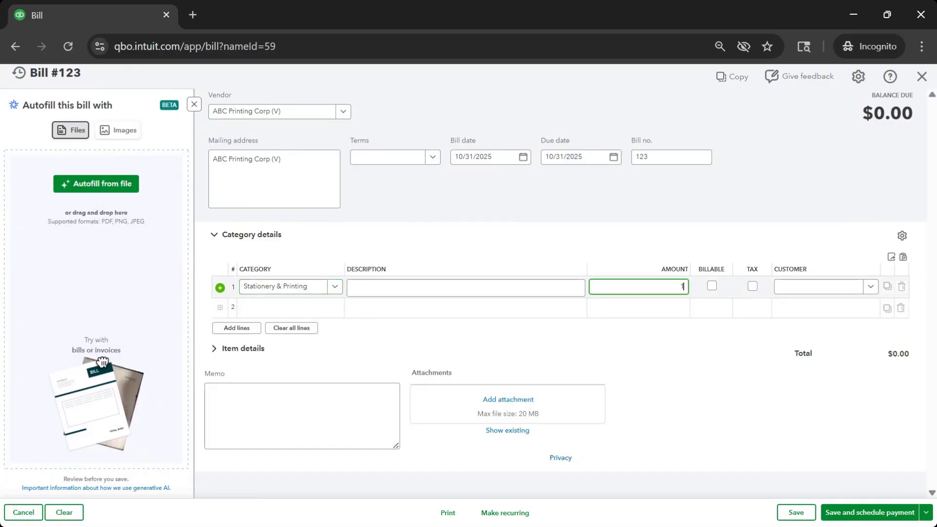
{"action": "type", "text": "5,0"}
{"action": "type", "text": "00"}
{"action": "key", "text": "Tab"}
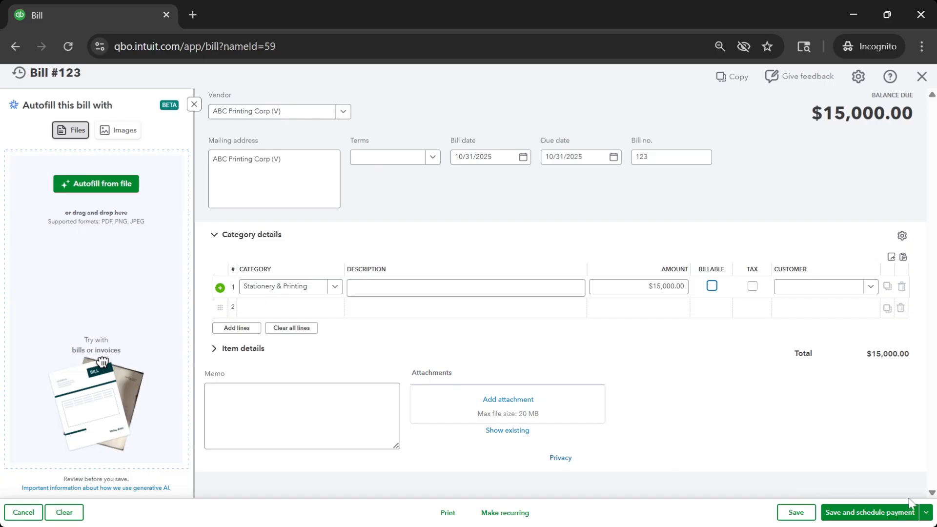
{"action": "left_click", "coordinate": [926, 513]}
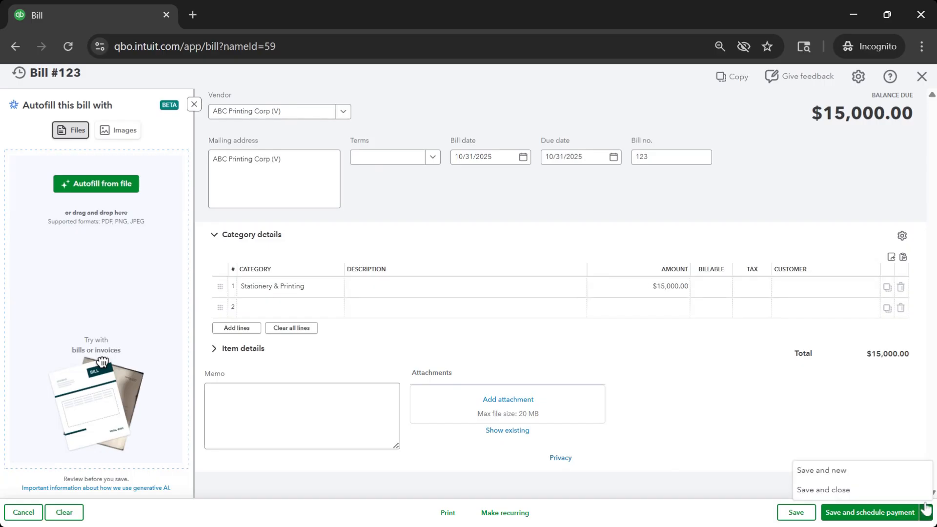
{"action": "left_click", "coordinate": [876, 489]}
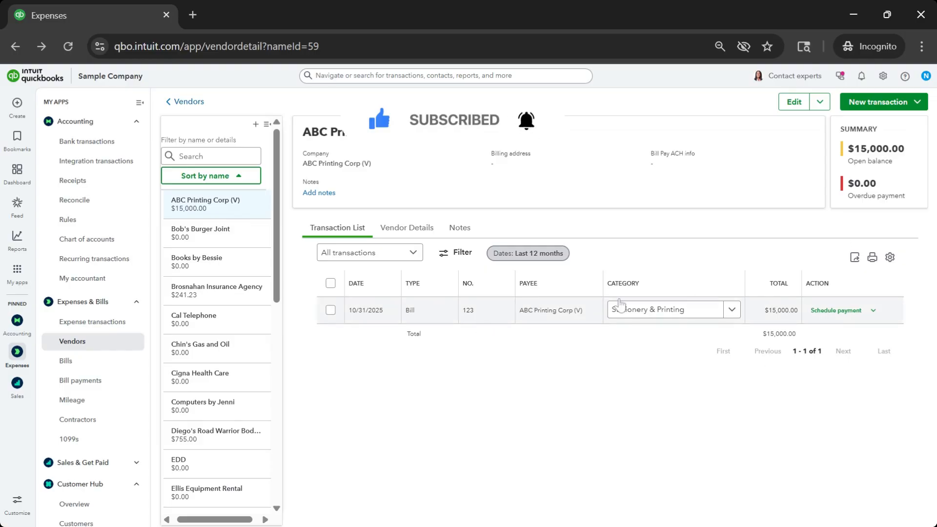
Start a payment for bill 123 from the vendor's transaction list and set its bank account to Barter/Clearing Account.
{"action": "left_click", "coordinate": [873, 310]}
{"action": "left_click", "coordinate": [841, 332]}
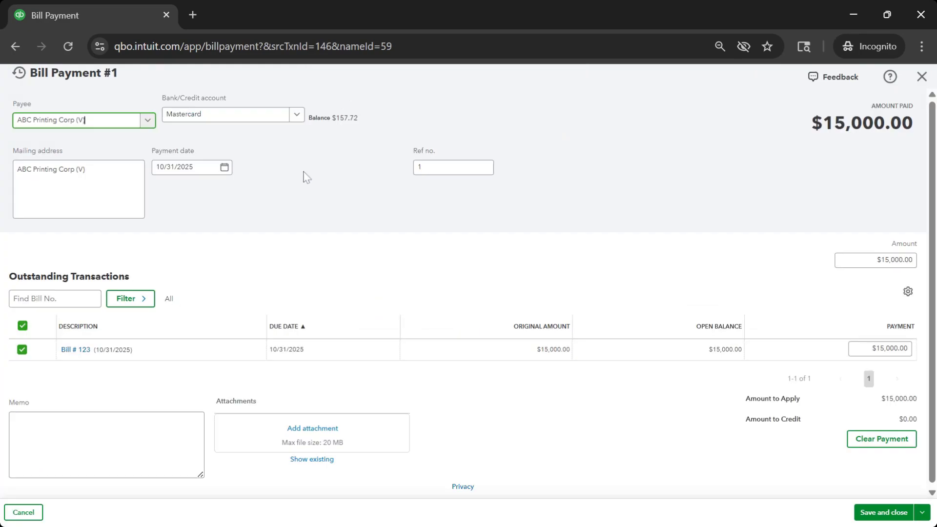
{"action": "left_click", "coordinate": [219, 116]}
{"action": "type", "text": "ba"}
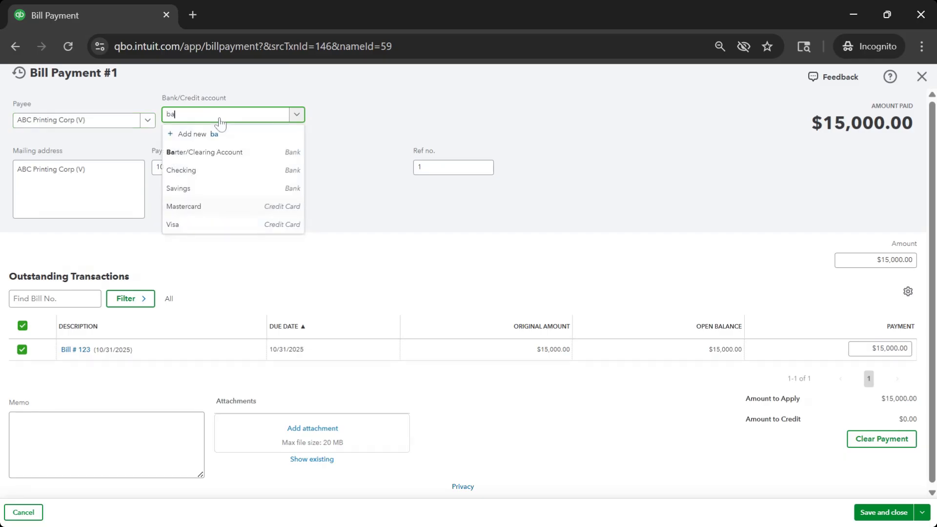
{"action": "type", "text": "rt"}
{"action": "left_click", "coordinate": [221, 170]}
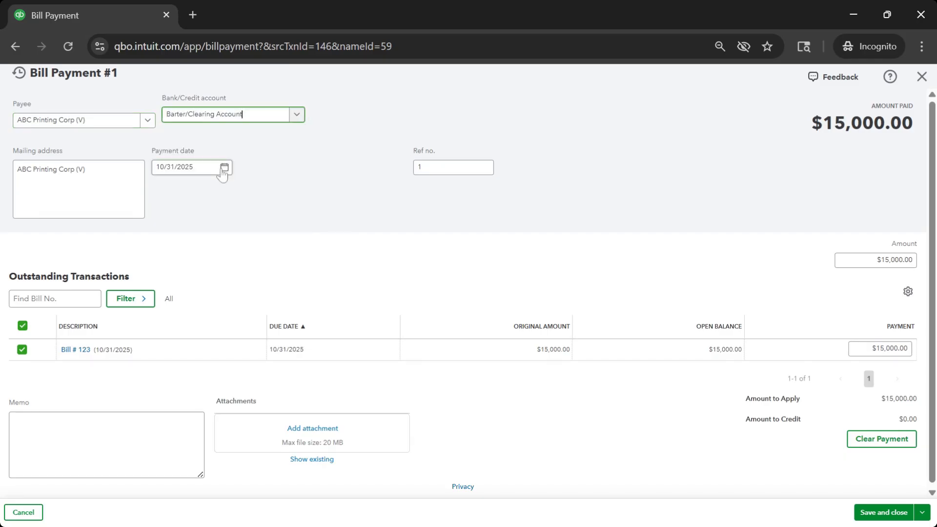
{"action": "key", "text": "Tab"}
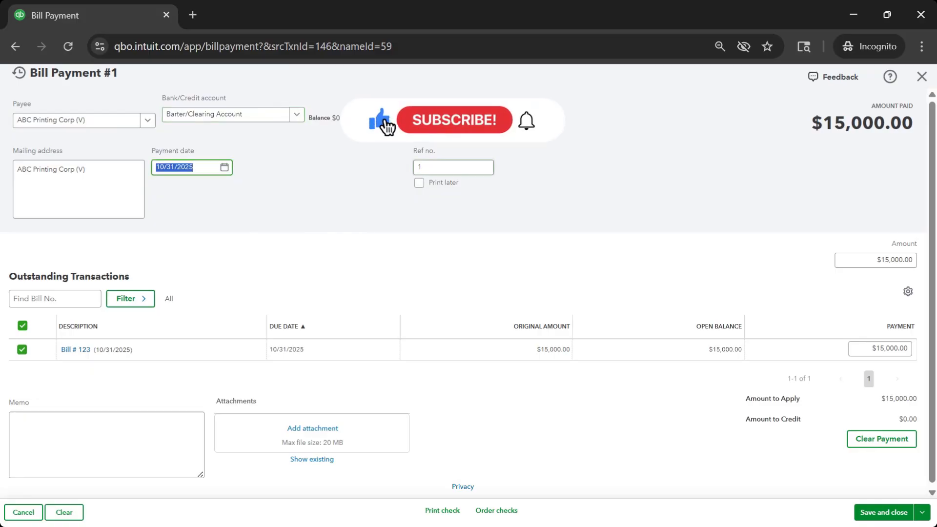
Clear the bill payment's reference number, then save and close the payment.
{"action": "key", "text": "Tab"}
{"action": "key", "text": "BackSpace"}
{"action": "key", "text": "Tab"}
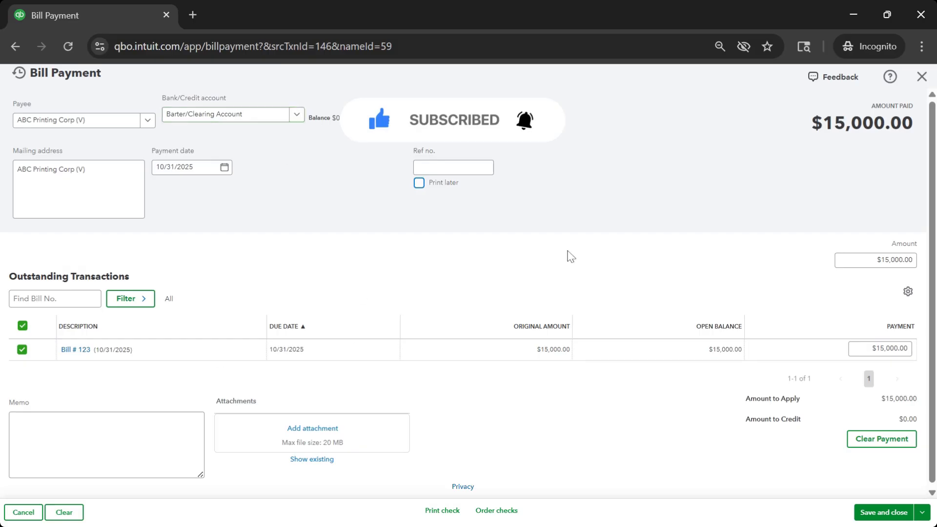
{"action": "left_click", "coordinate": [884, 512]}
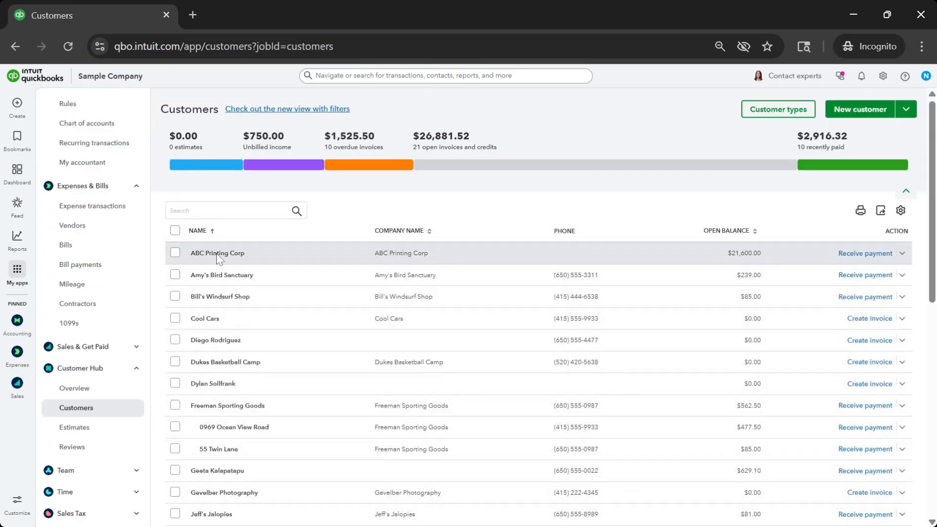
Open the design invoice of customer ABC Printing Corp, review it, and start receiving a payment against it.
{"action": "left_click", "coordinate": [216, 253]}
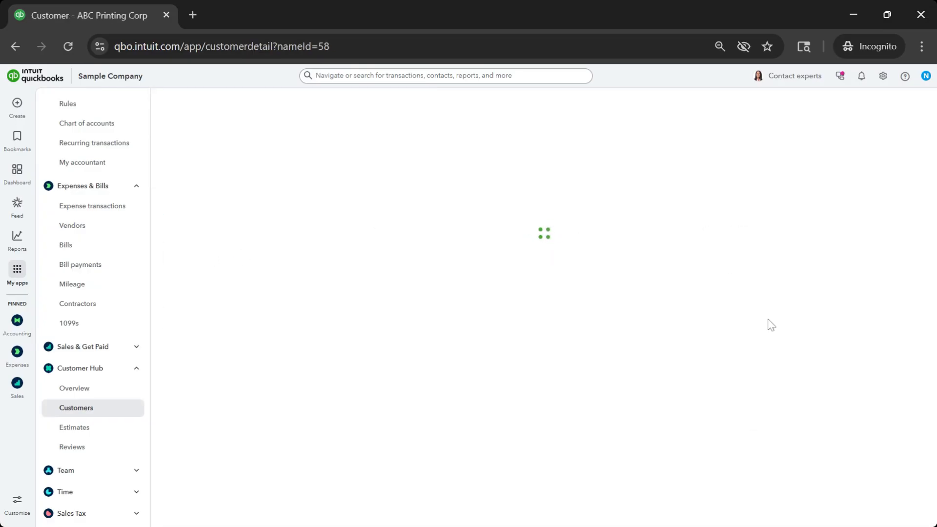
{"action": "left_click", "coordinate": [682, 393]}
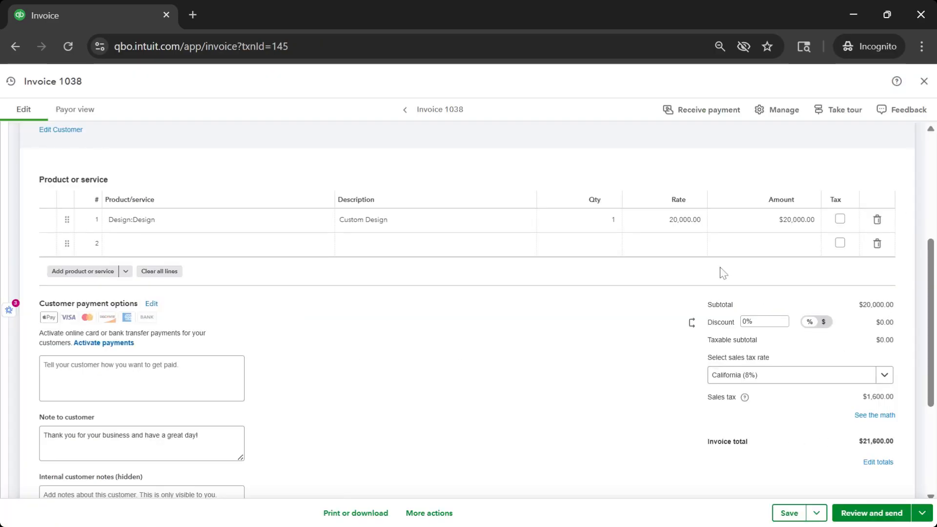
{"action": "scroll", "coordinate": [720, 267], "scroll_direction": "up", "scroll_amount": 5}
{"action": "scroll", "coordinate": [731, 322], "scroll_direction": "down", "scroll_amount": 3}
{"action": "scroll", "coordinate": [735, 328], "scroll_direction": "down", "scroll_amount": 2}
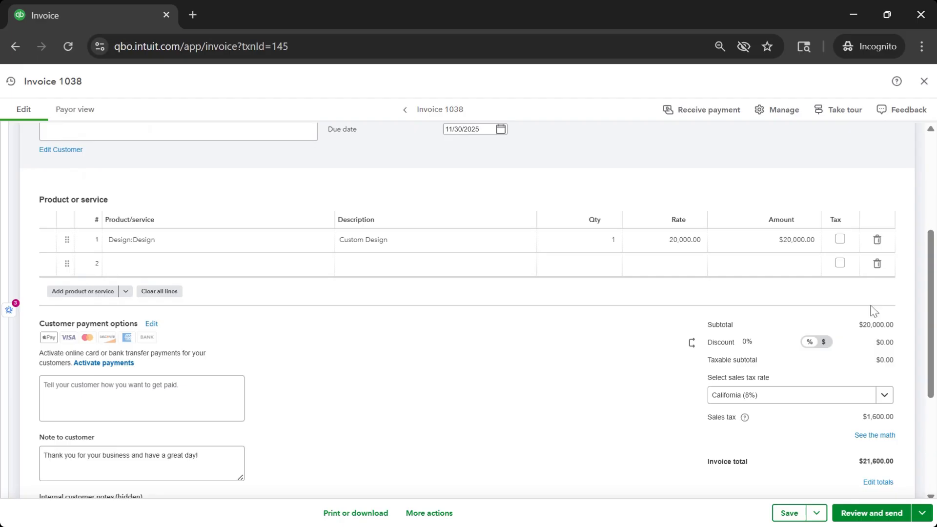
{"action": "scroll", "coordinate": [533, 278], "scroll_direction": "up", "scroll_amount": 4}
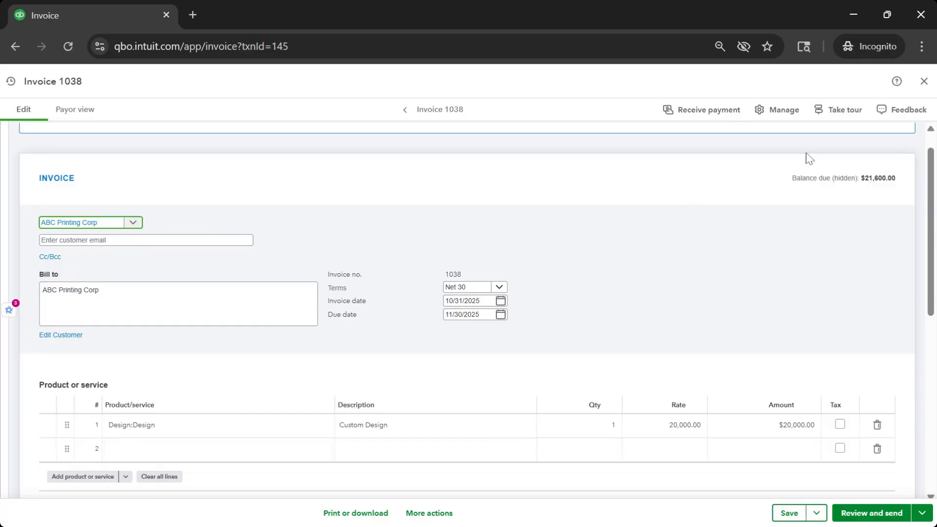
{"action": "scroll", "coordinate": [537, 301], "scroll_direction": "up", "scroll_amount": 1}
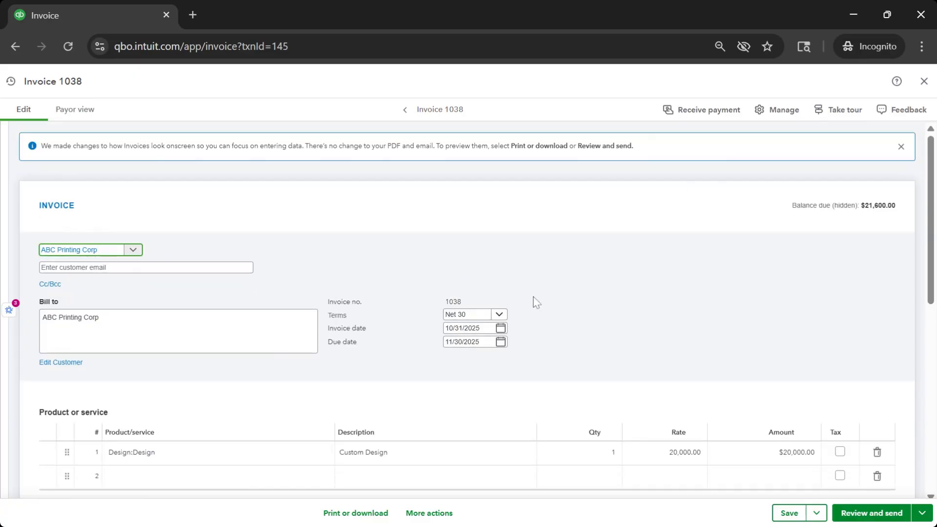
{"action": "left_click", "coordinate": [705, 113]}
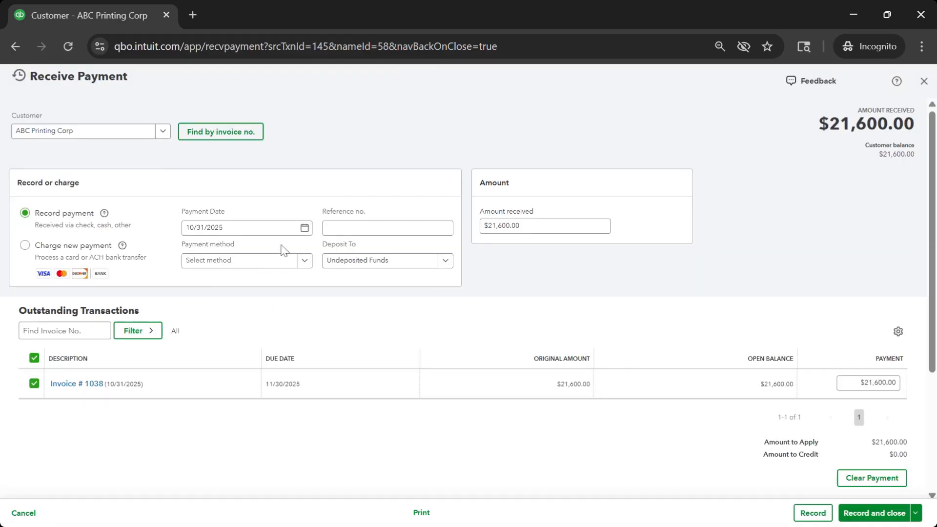
Set the received payment to be deposited to the Barter/Clearing Account.
{"action": "left_click", "coordinate": [410, 266]}
{"action": "type", "text": "bar"}
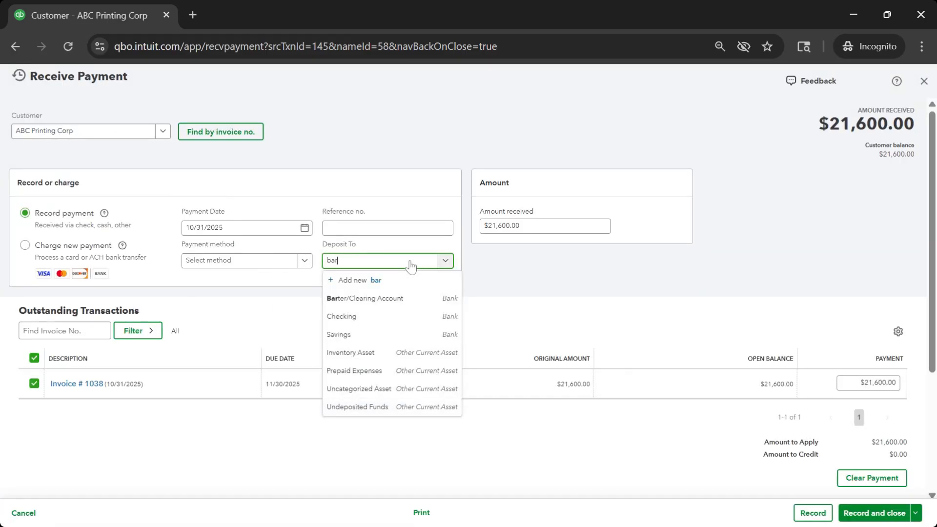
{"action": "key", "text": "Return"}
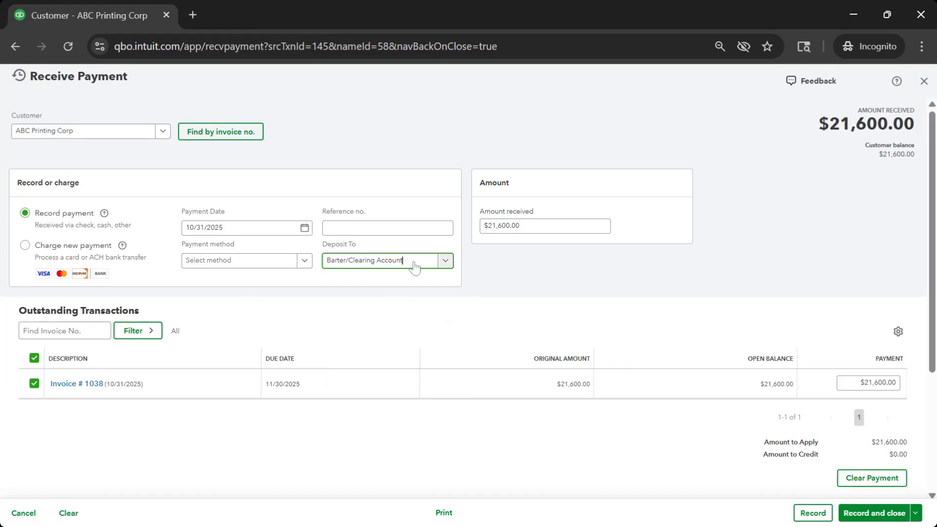
Set the amount received to 15,000, then record and close the customer payment.
{"action": "left_click", "coordinate": [541, 226]}
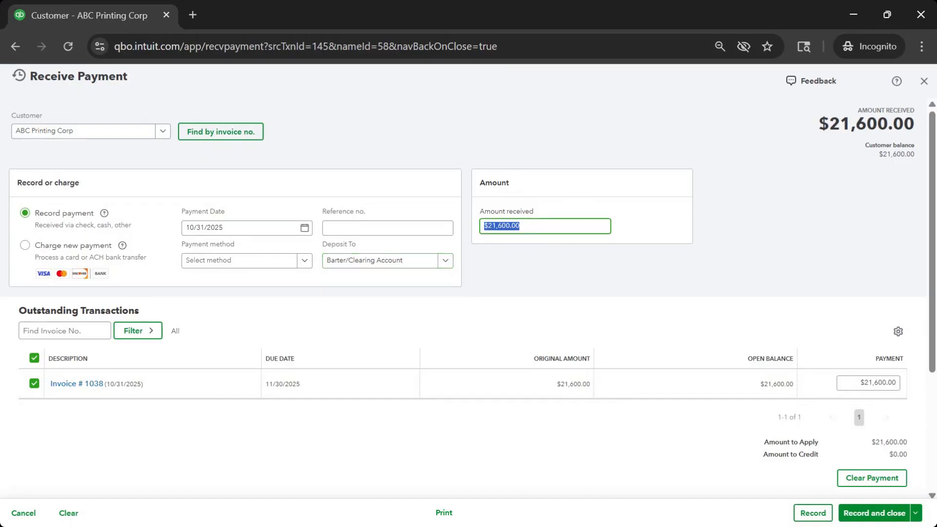
{"action": "type", "text": "1"}
{"action": "type", "text": "5,000"}
{"action": "key", "text": "Tab"}
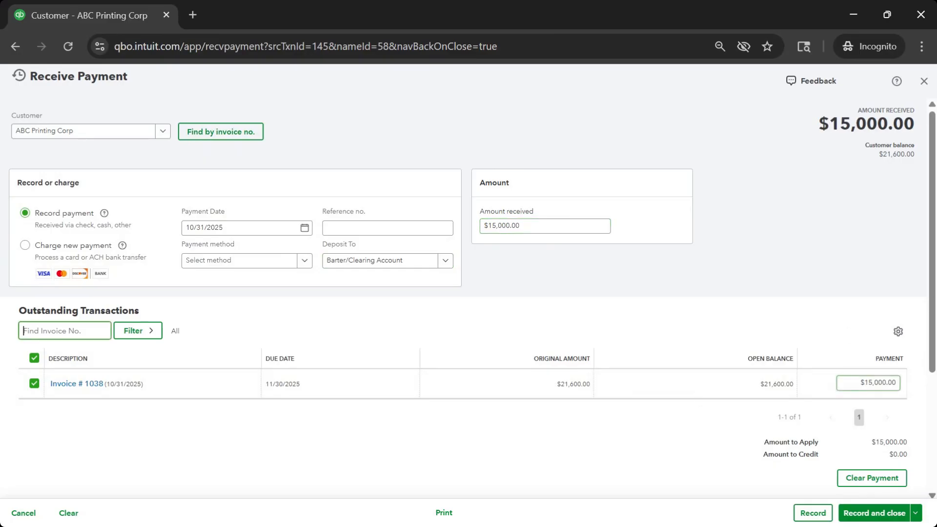
{"action": "left_click", "coordinate": [872, 513]}
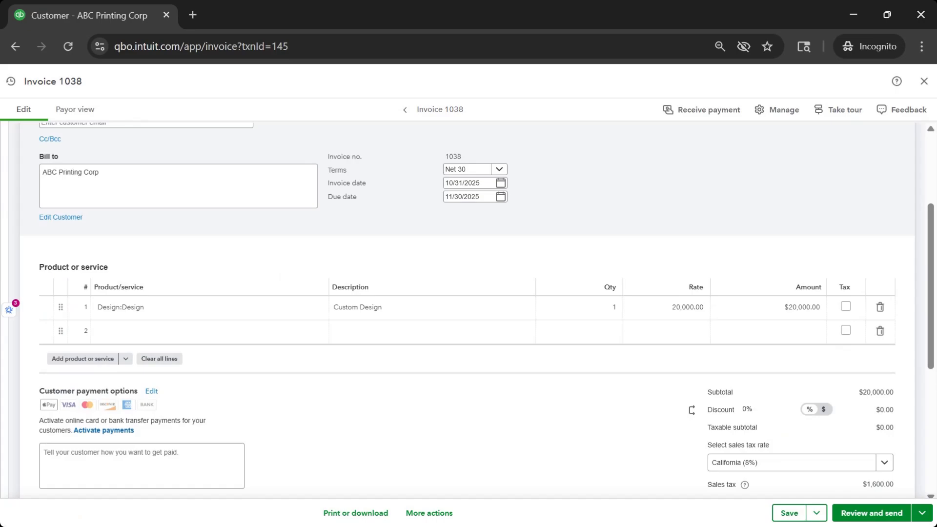
Leave the invoice, open the chart of accounts, and run the account report for the Barter/Clearing Account.
{"action": "key", "text": "alt+Left"}
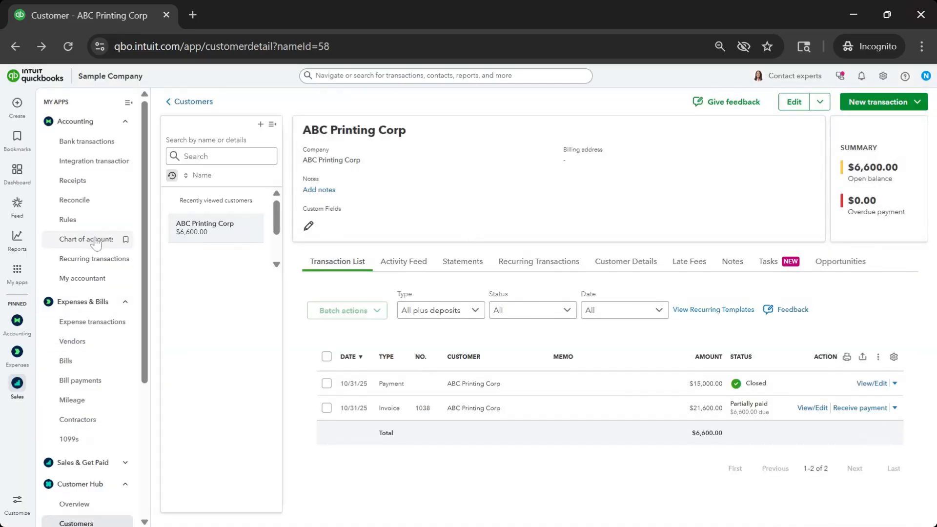
{"action": "left_click", "coordinate": [96, 239]}
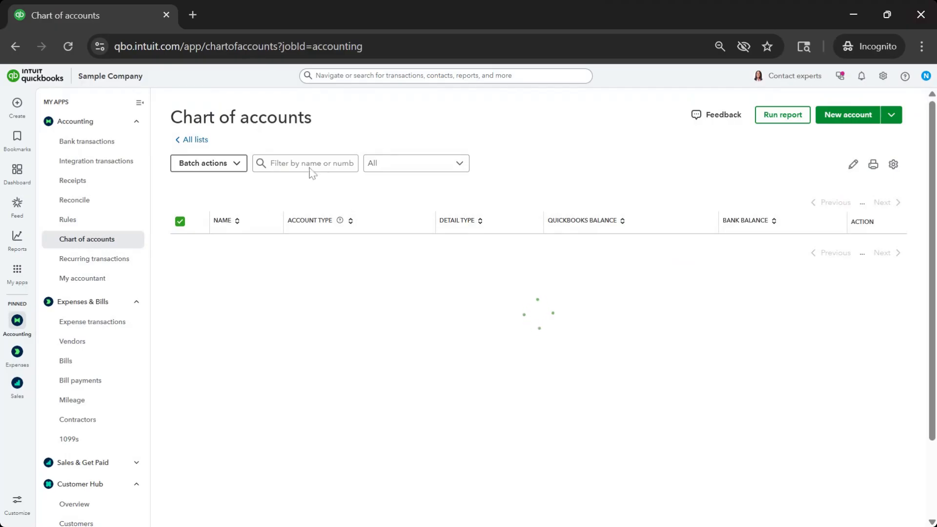
{"action": "left_click", "coordinate": [324, 165]}
{"action": "left_click", "coordinate": [876, 244]}
{"action": "left_click", "coordinate": [803, 327]}
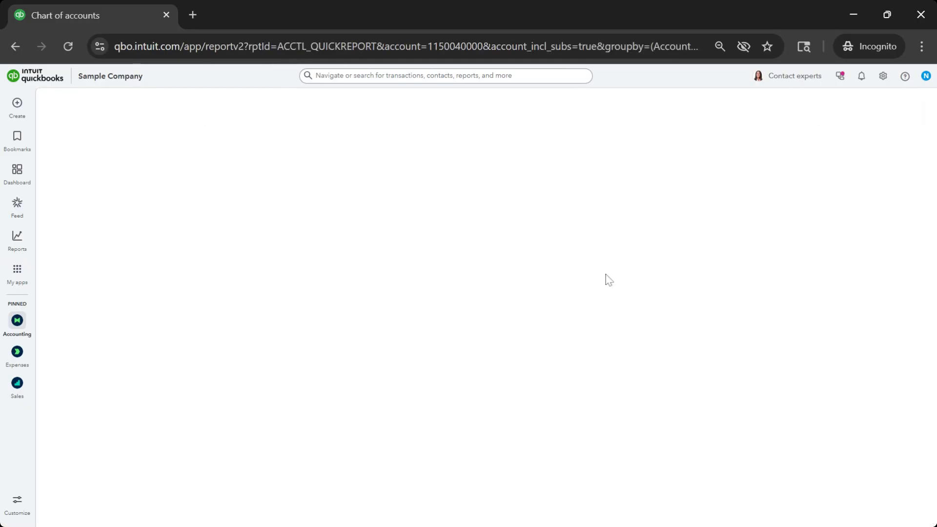